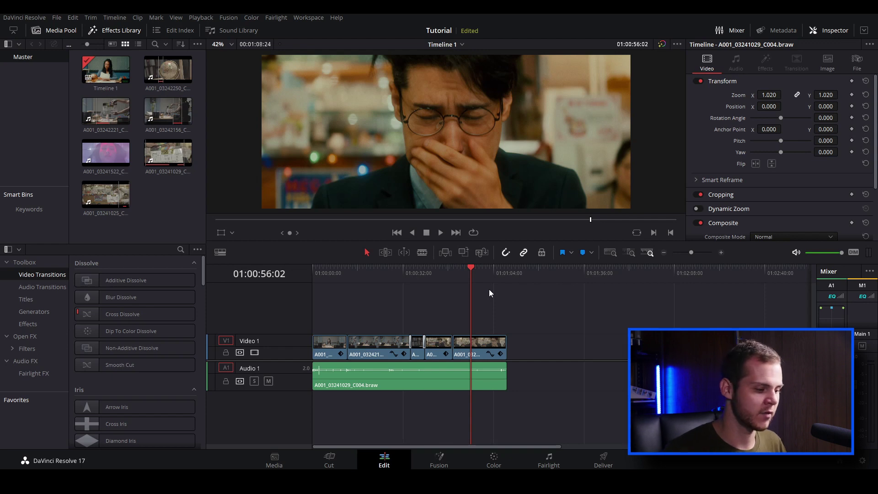
Move the playhead on Timeline 1 to 01:01:01:15, near the end of the edit
left_click(455, 276)
left_click(487, 270)
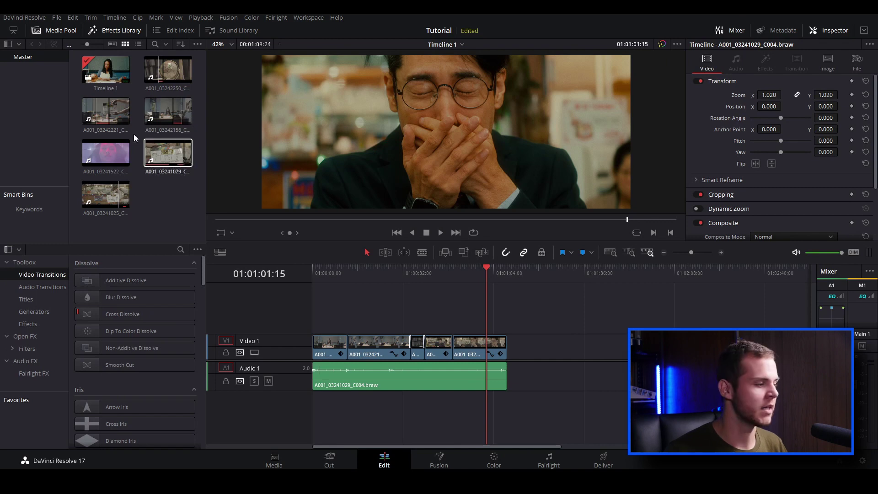
Open File > Quick Export and compare the H.265, YouTube, Vimeo, Twitter and H.264 presets
left_click(55, 19)
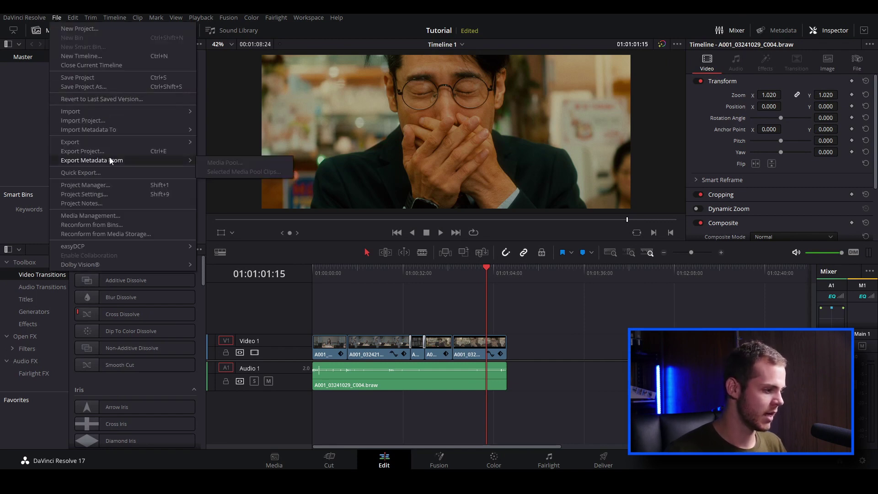
left_click(98, 173)
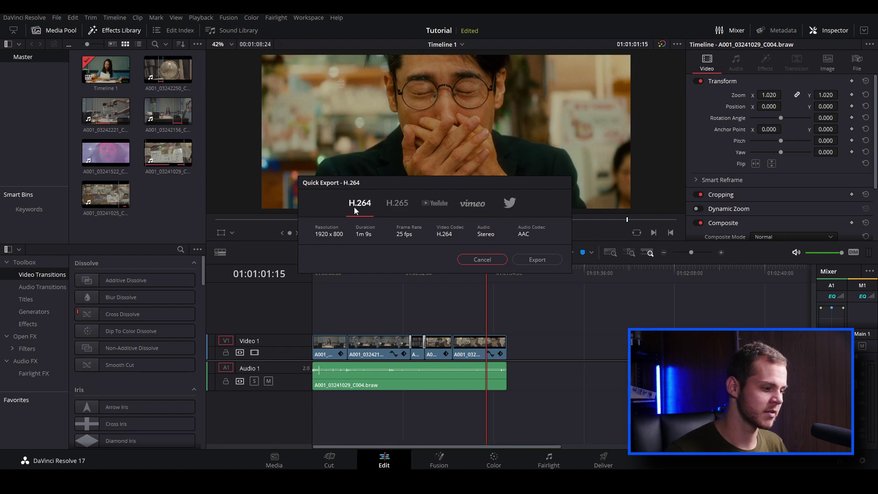
left_click(400, 213)
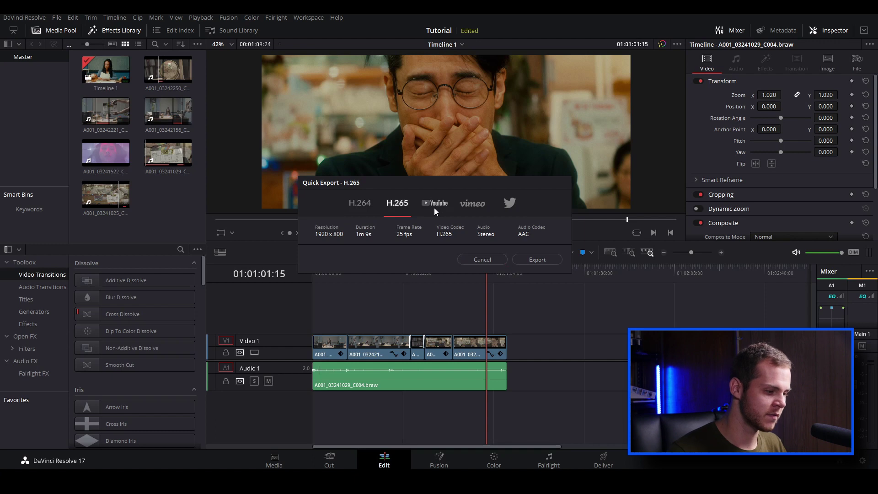
left_click(439, 212)
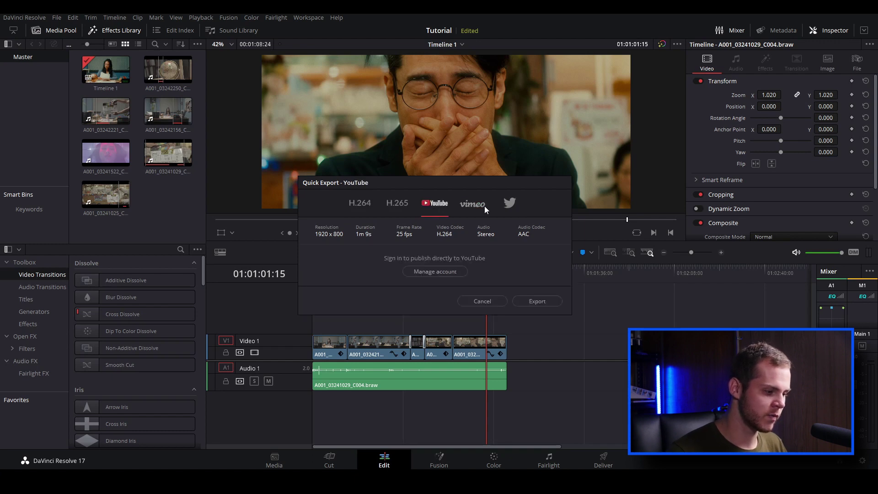
left_click(473, 211)
left_click(514, 212)
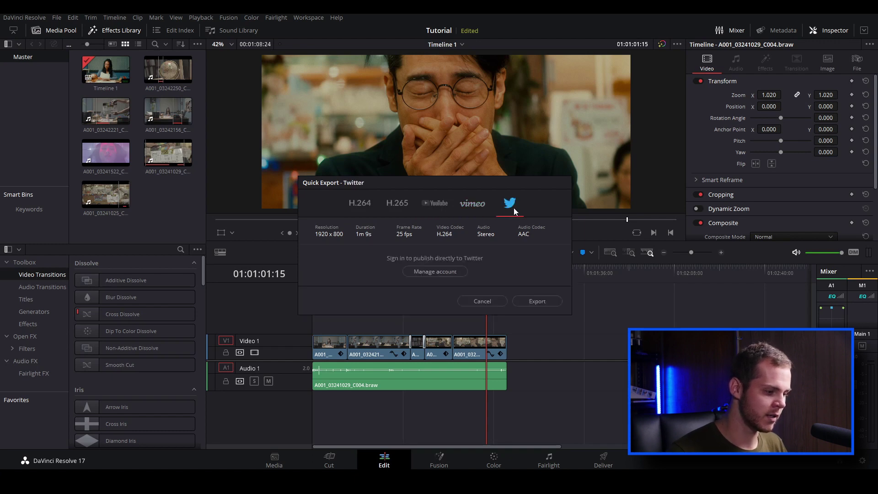
left_click(436, 209)
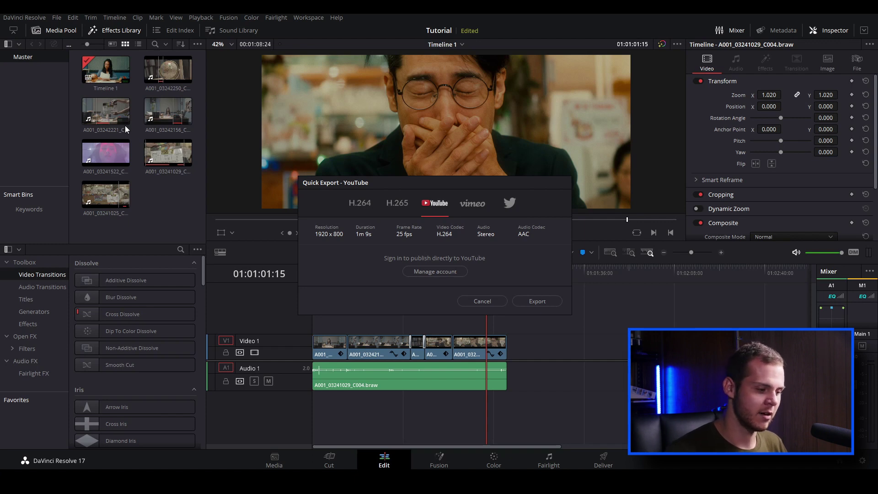
left_click(475, 202)
left_click(509, 206)
left_click(439, 206)
left_click(350, 207)
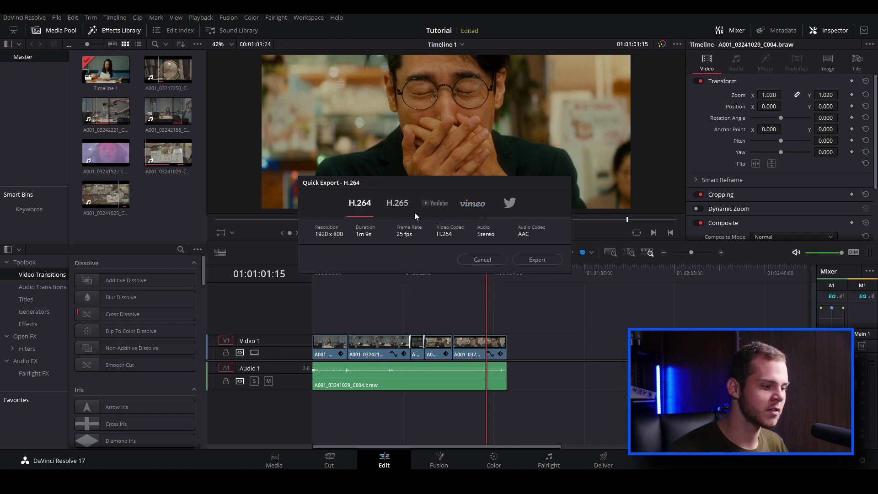
left_click(392, 209)
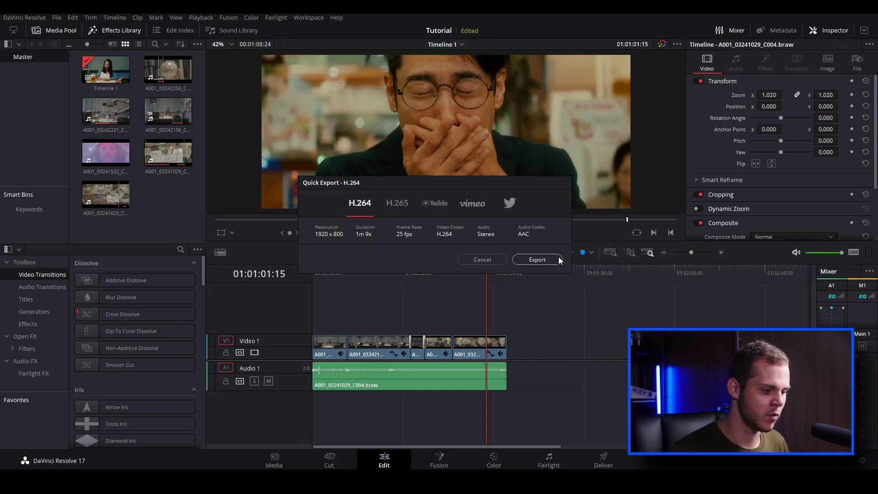
Export Timeline 1 with Quick Export, saving it as 'Timeline 1' on New Volume (F:)
left_click(535, 259)
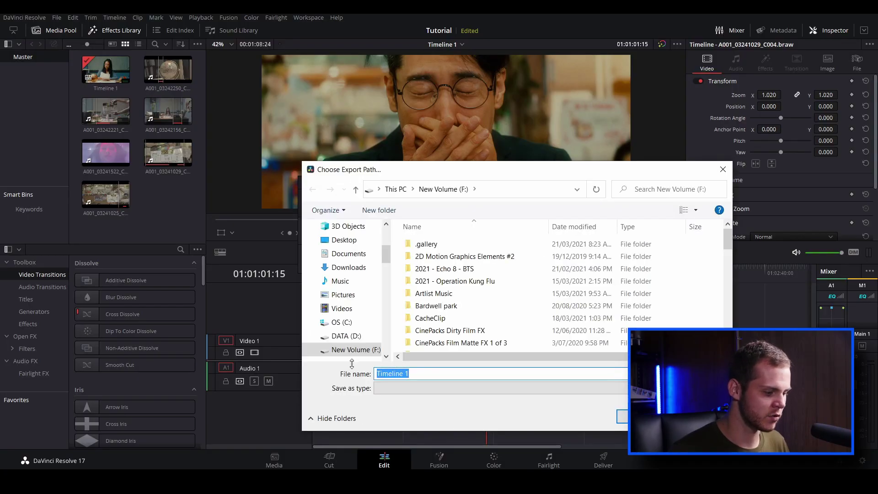
left_click(637, 417)
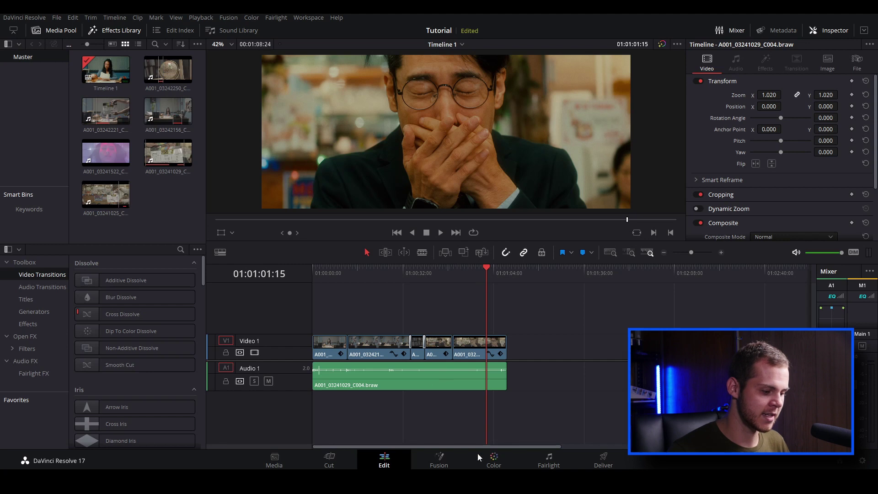
Switch to the Deliver page and set the render range out point at the clip end
left_click(602, 460)
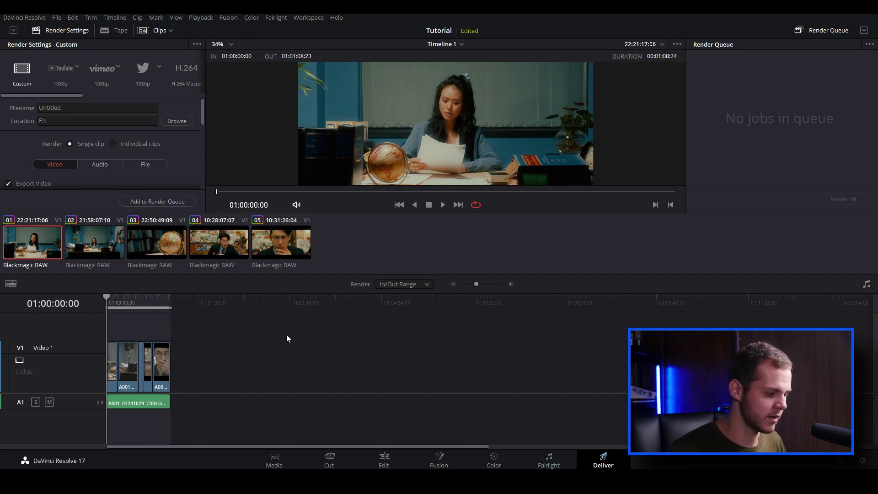
mouse_move(170, 310)
left_mouse_down()
mouse_move(128, 309)
mouse_move(192, 309)
mouse_move(170, 310)
left_mouse_up()
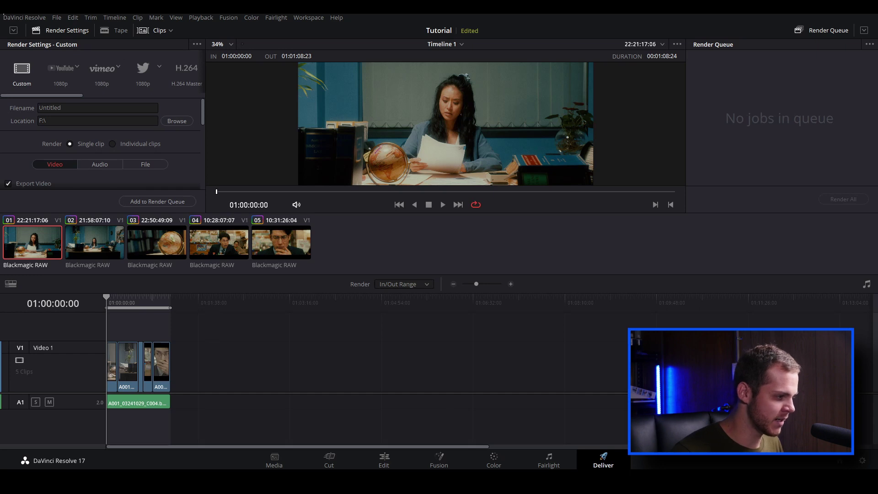
left_click_drag(28, 94, 53, 98)
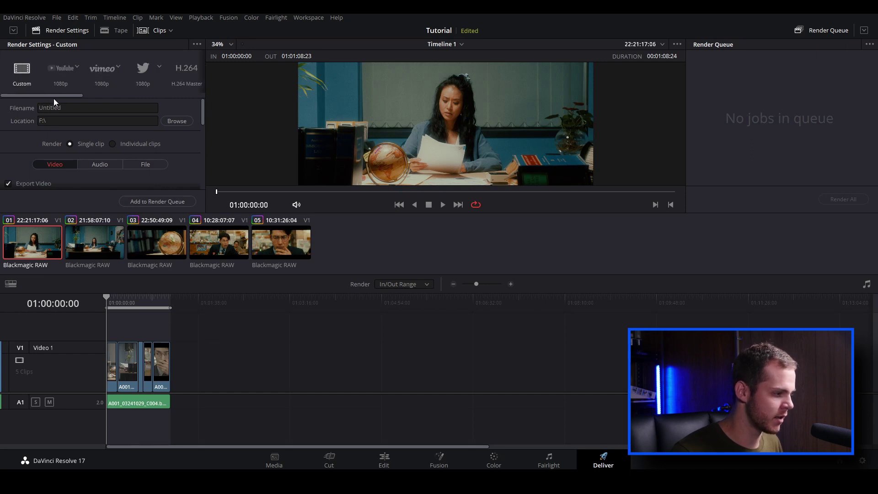
left_click_drag(62, 97, 53, 68)
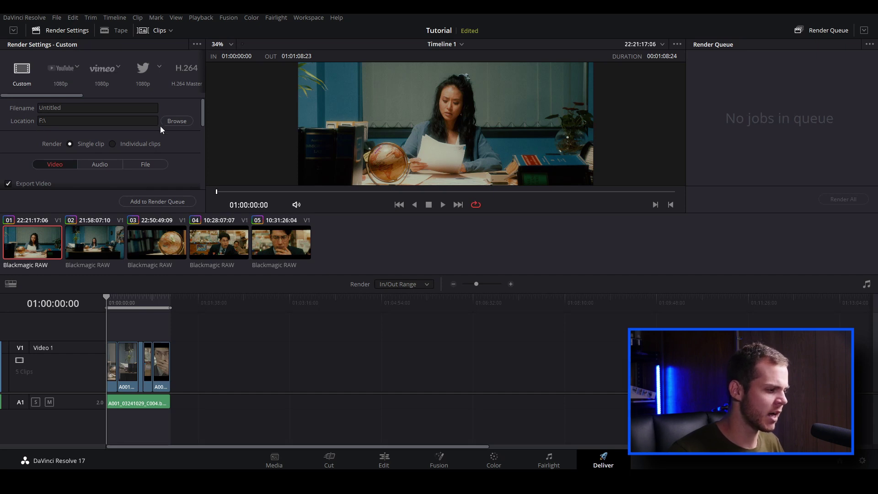
Rename the render filename from Untitled to 'Render test'
left_click(68, 108)
left_click_drag(68, 108, 16, 109)
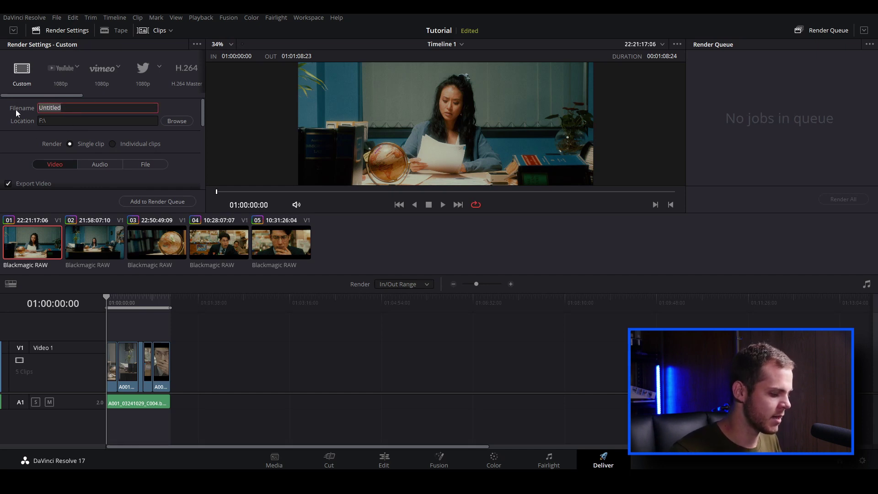
type("Render t")
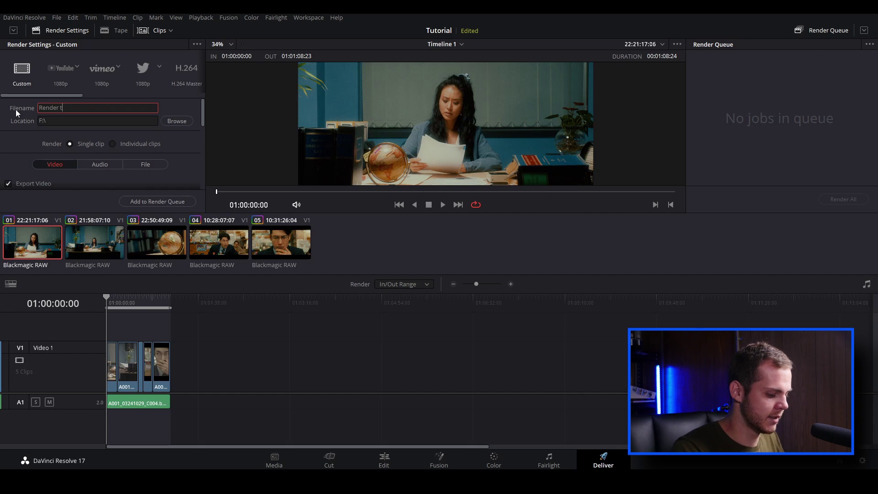
type("est")
key("Return")
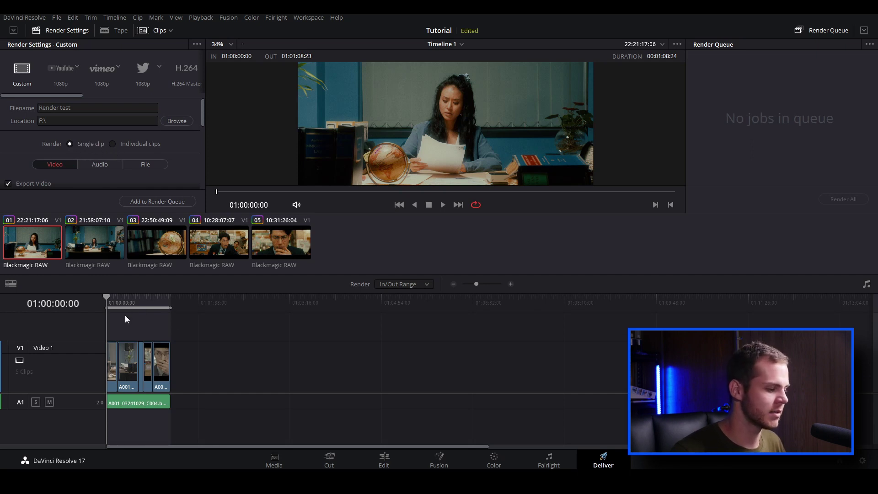
Try the Individual clips option, then review the Audio and Video export settings
left_click(123, 145)
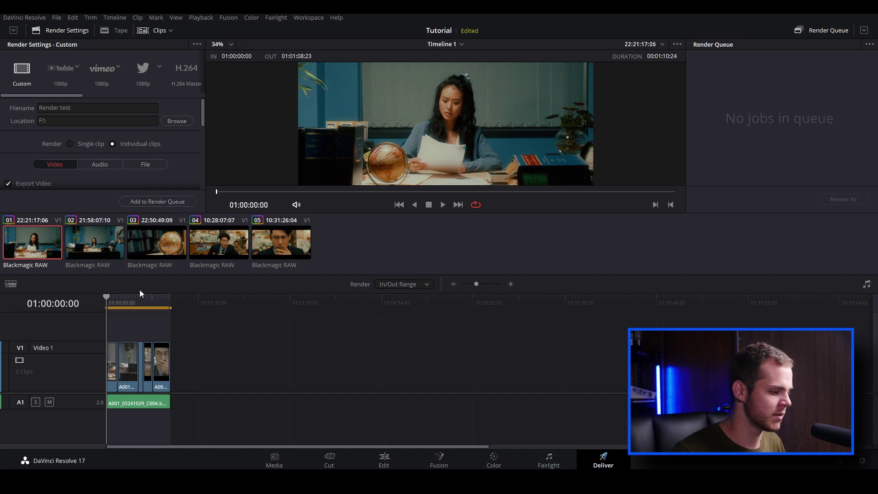
left_click(118, 302)
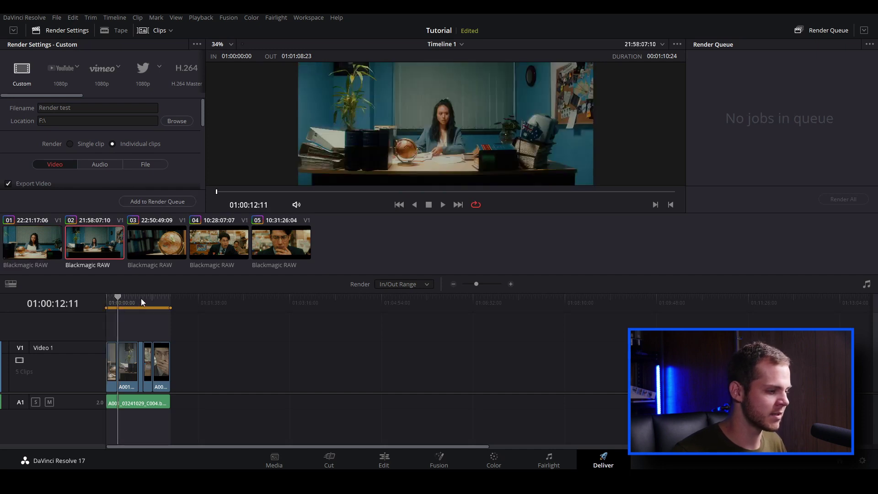
left_click(155, 297)
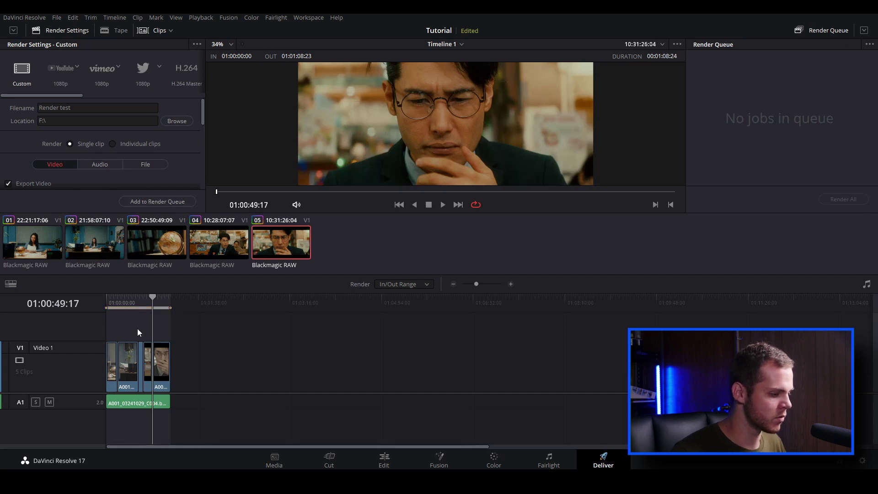
left_click_drag(128, 302, 104, 303)
scroll(172, 133, "down", 1)
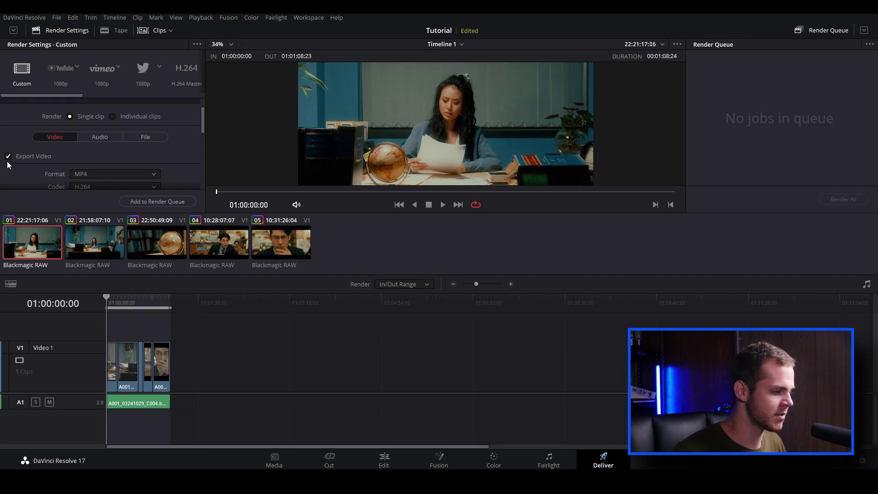
left_click(97, 138)
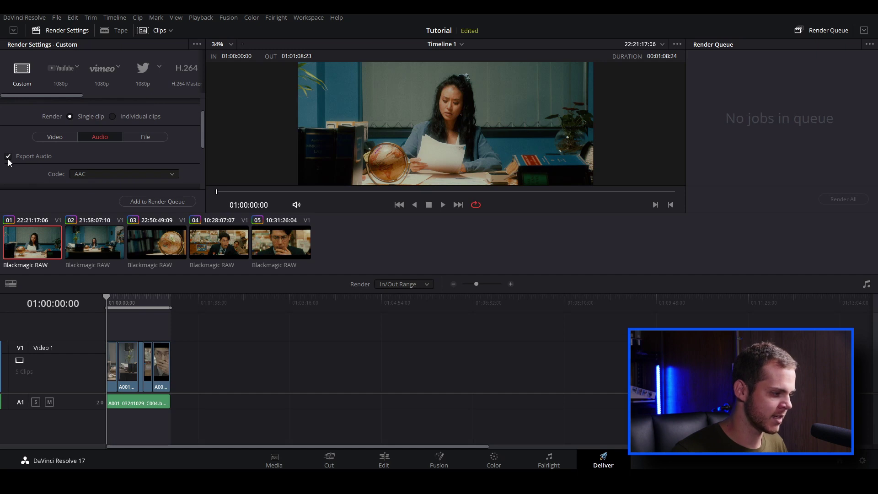
left_click(64, 138)
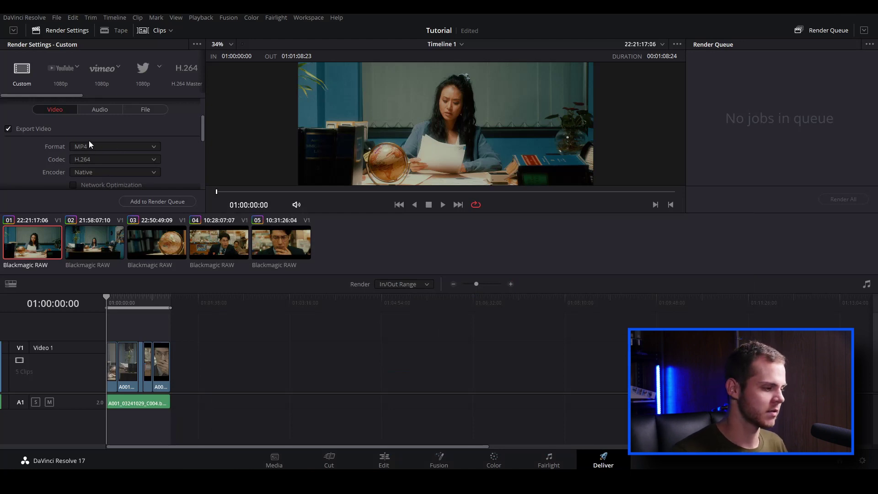
left_click(80, 149)
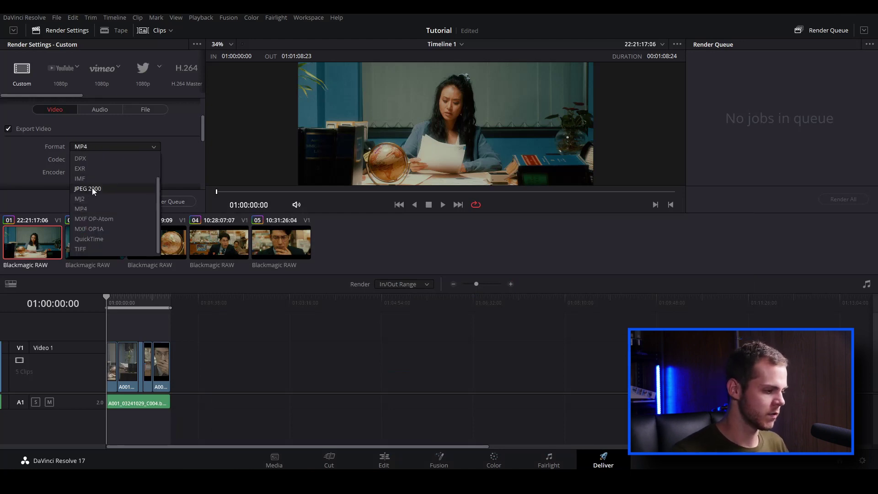
left_click(95, 147)
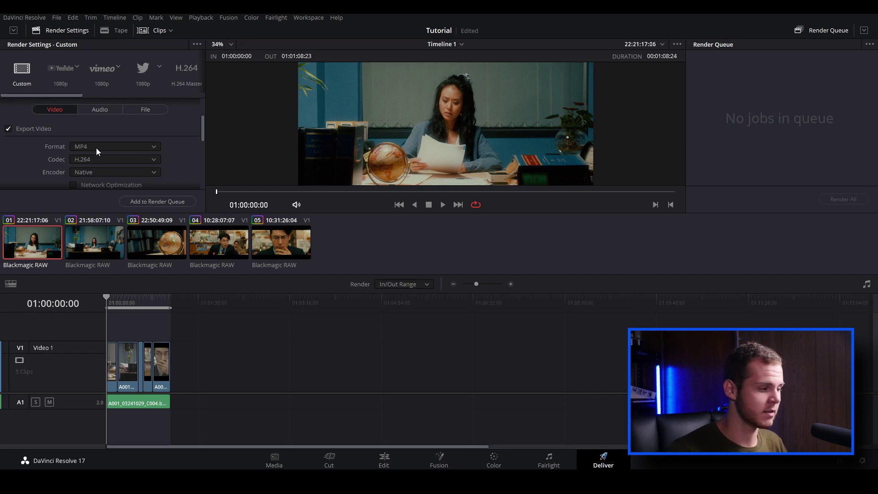
left_click(96, 148)
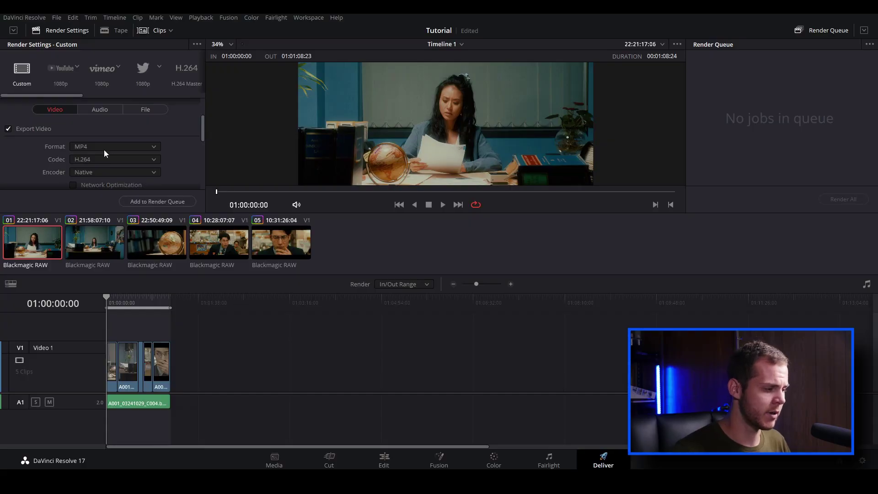
left_click(104, 149)
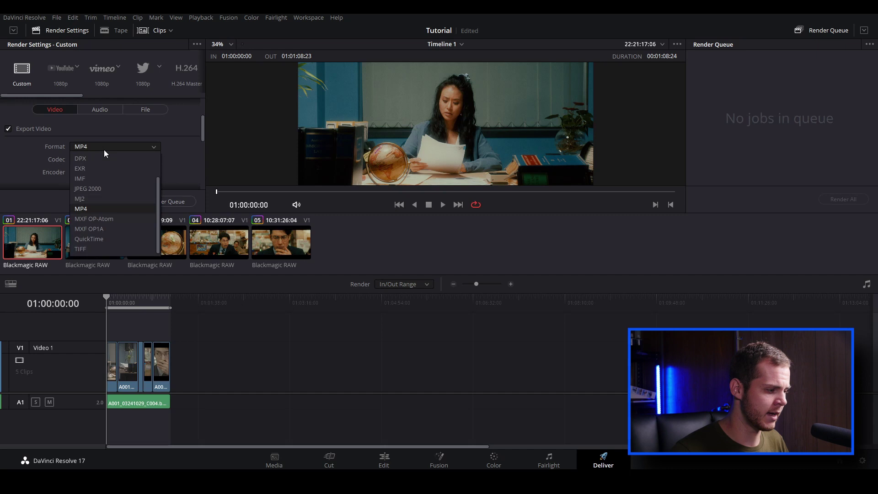
left_click(85, 210)
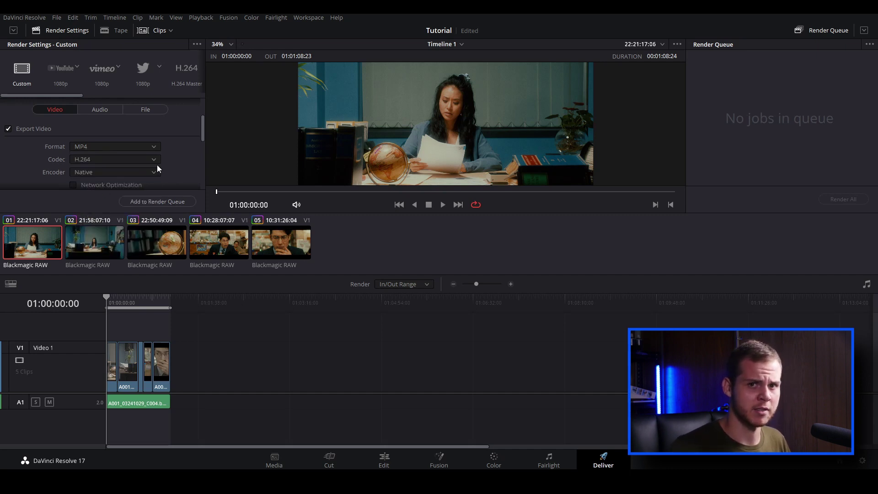
Check the video codec list and keep H.264 for the MP4 export
left_click(103, 160)
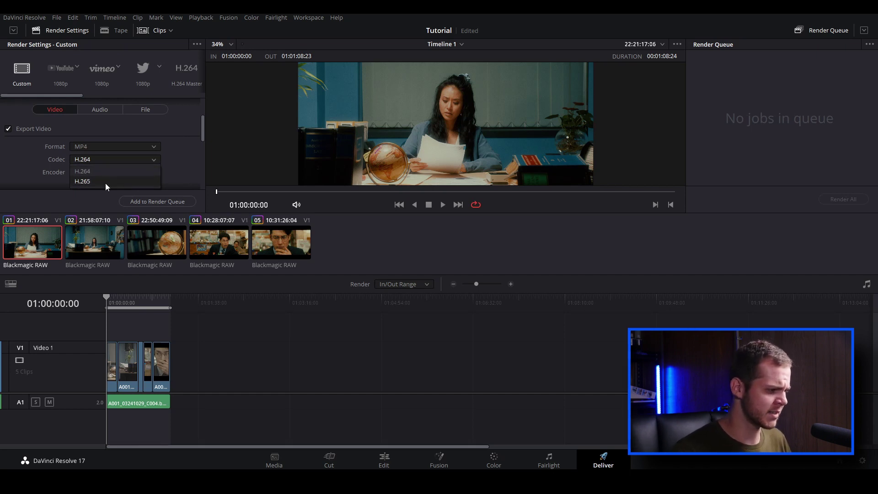
left_click(93, 171)
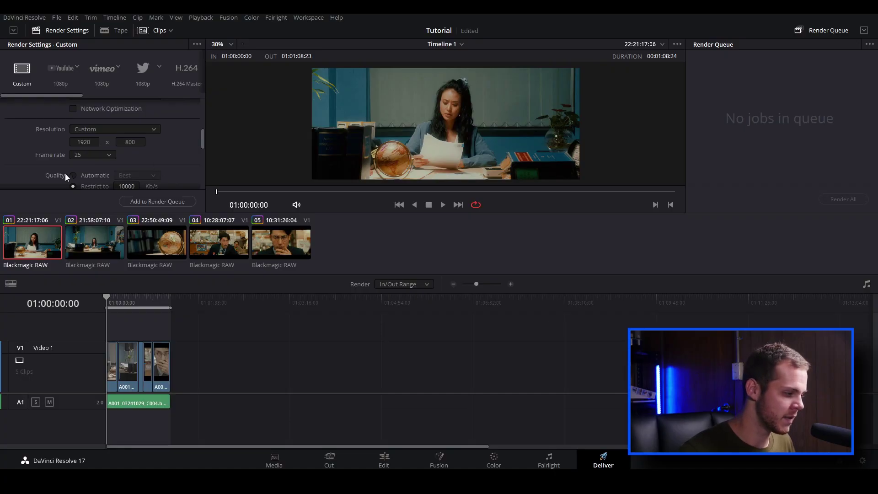
Switch the MP4 quality setting to Automatic at Best
left_click(79, 177)
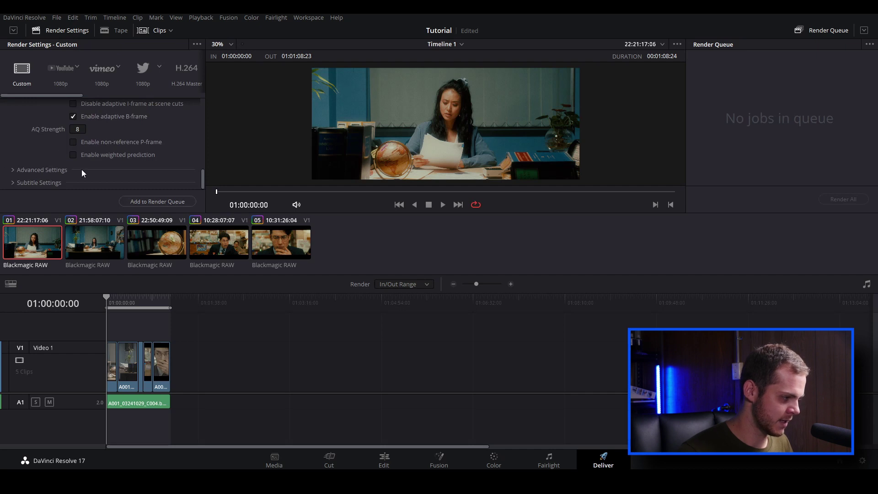
Add the MP4 export to the render queue as Job 1, writing F:\Render test.mp4
left_click(168, 200)
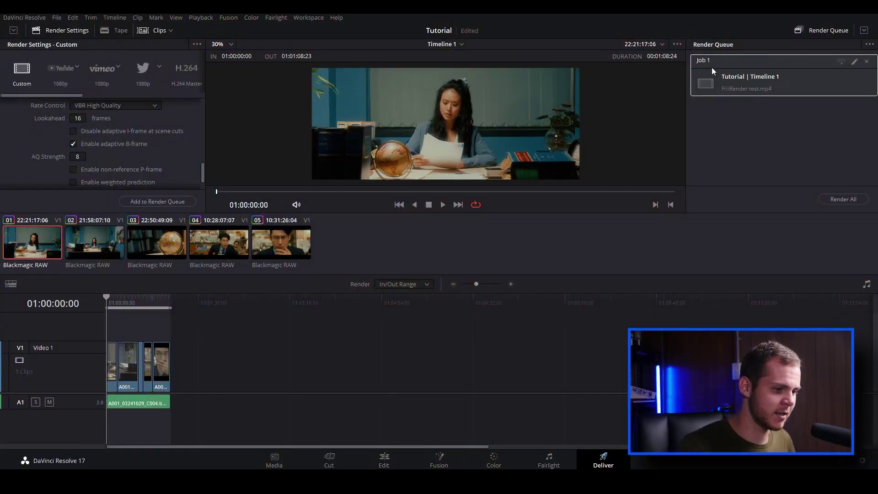
Change the render Format from MP4 to QuickTime in the Video settings
scroll(154, 148, "up", 10)
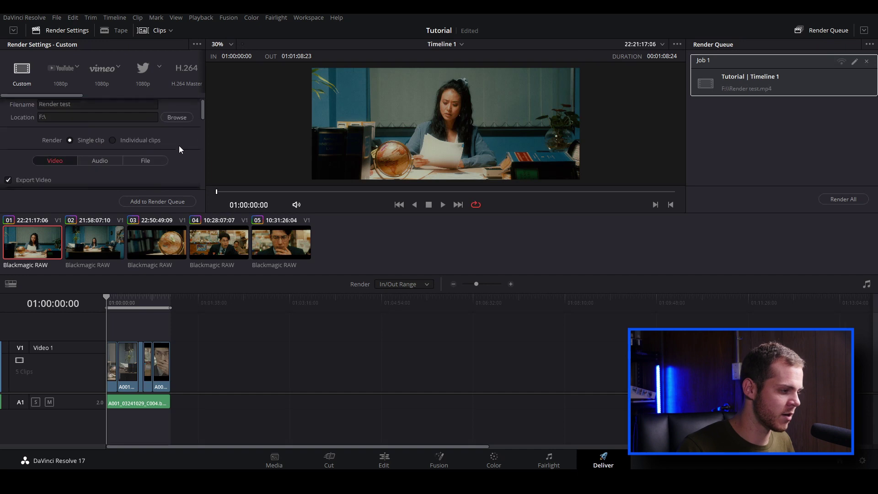
scroll(177, 146, "down", 3)
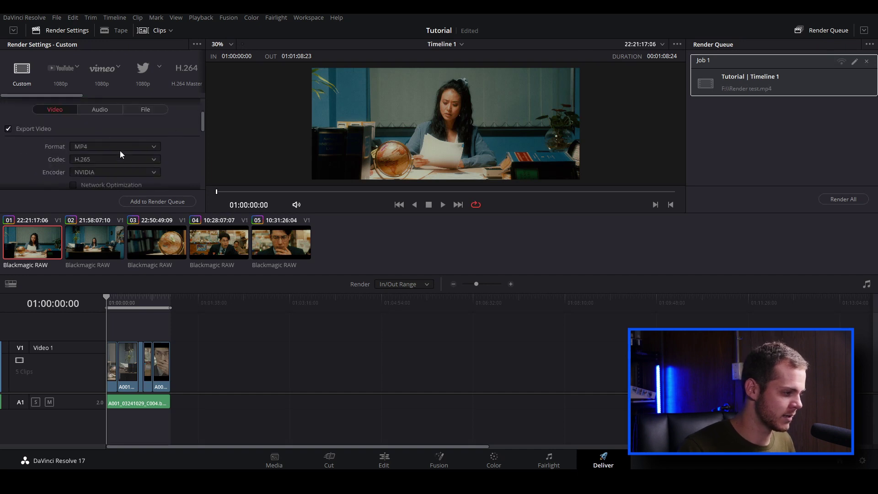
scroll(55, 171, "up", 2)
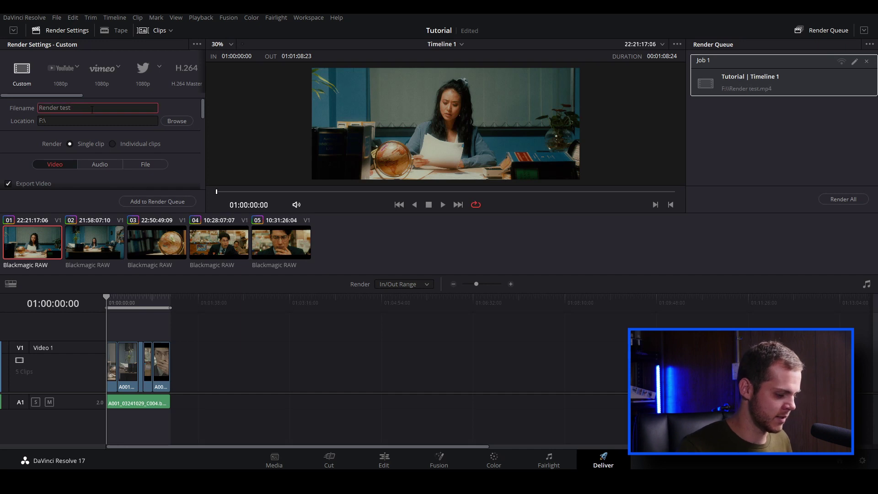
scroll(167, 152, "down", 2)
left_click(81, 147)
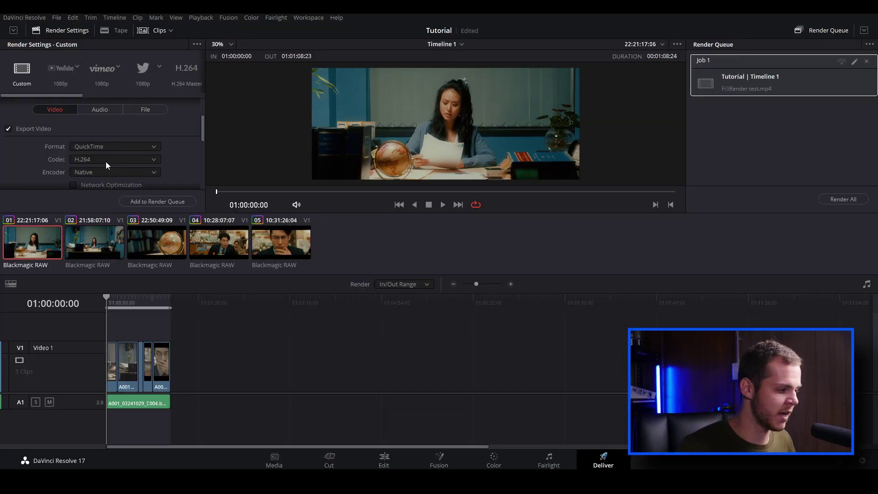
Set the codec to GoPro CineForm with type YUV 10-bit, keeping Quality at Best
left_click(106, 161)
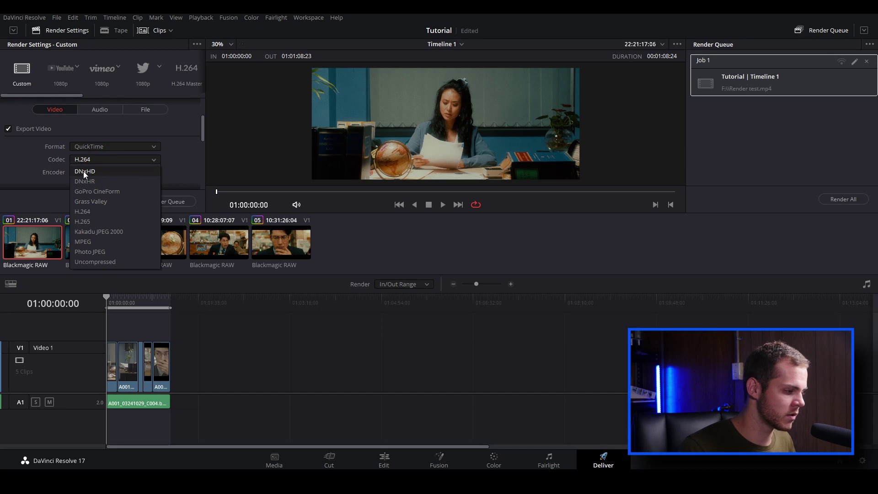
left_click(107, 192)
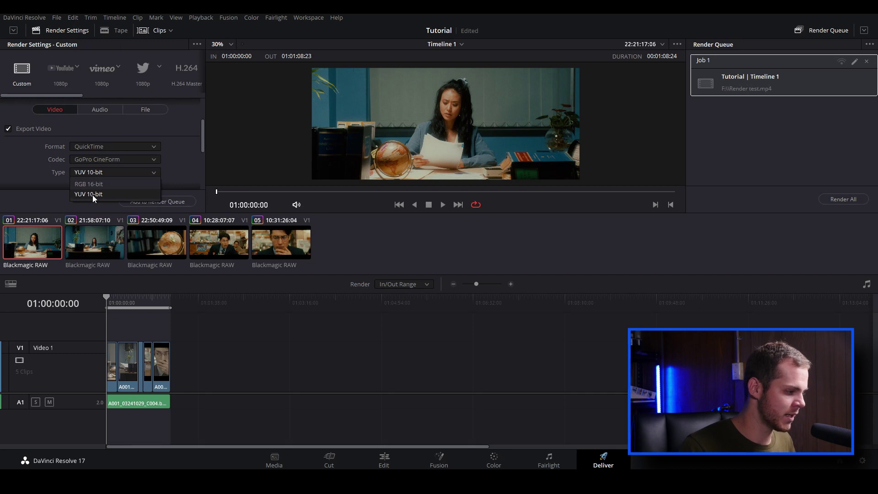
left_click(92, 194)
scroll(171, 167, "down", 3)
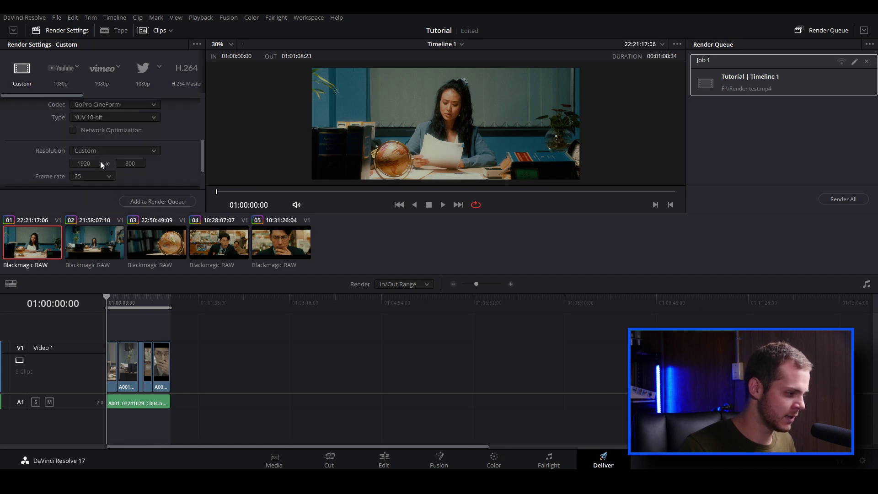
scroll(145, 165, "down", 2)
scroll(71, 158, "down", 1)
left_click(95, 152)
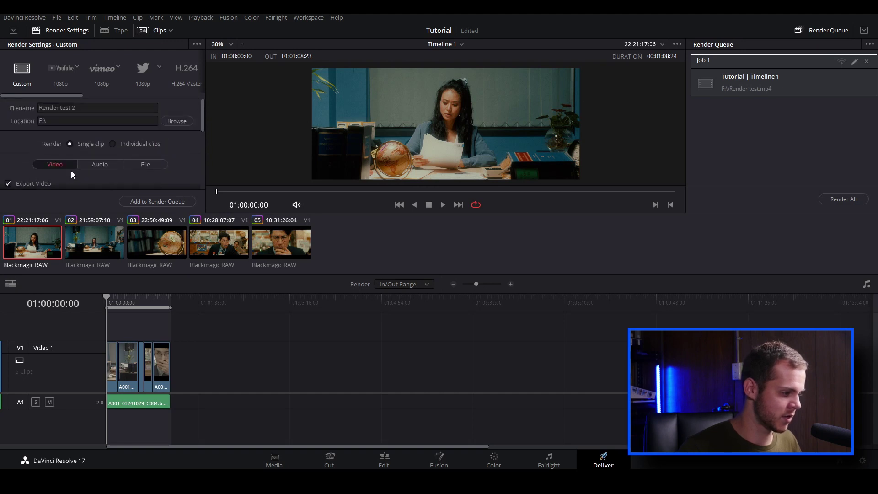
Confirm AAC as the audio codec for the QuickTime export, then return to the video settings
scroll(158, 170, "down", 3)
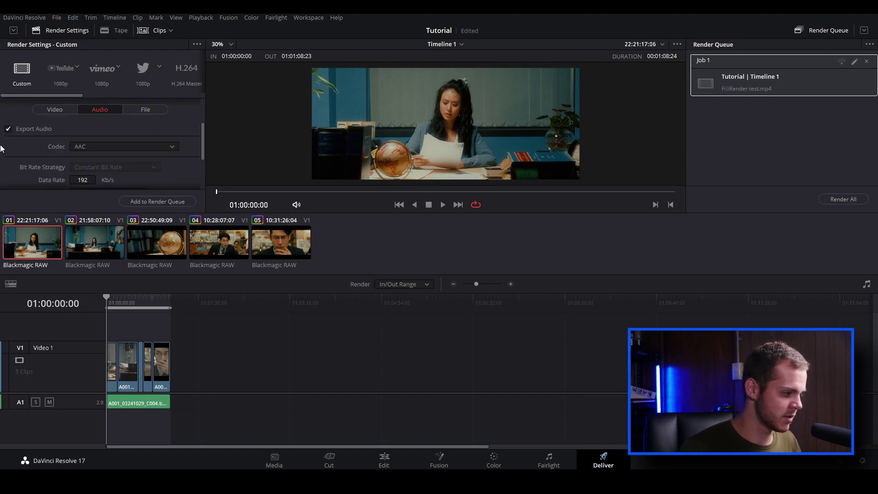
left_click(80, 147)
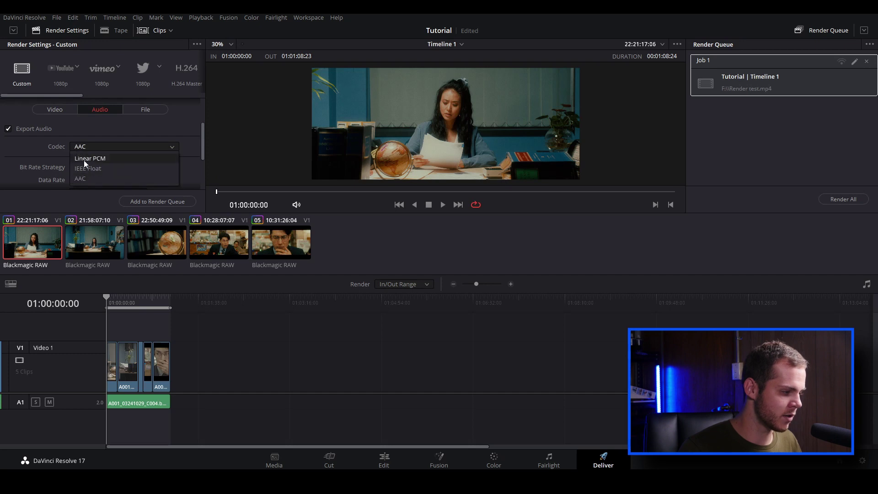
left_click(87, 150)
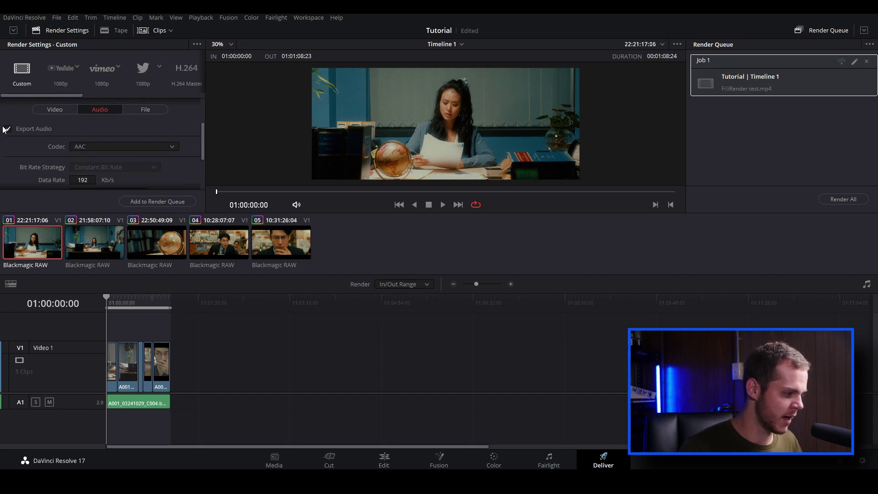
left_click(51, 111)
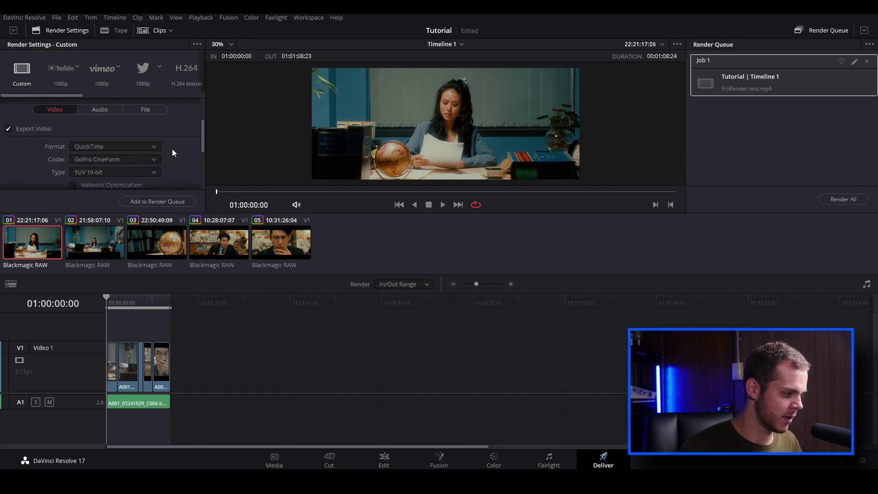
Add Render test 2.mov to the render queue as Job 2 and select both Job 1 and Job 2
left_click(159, 202)
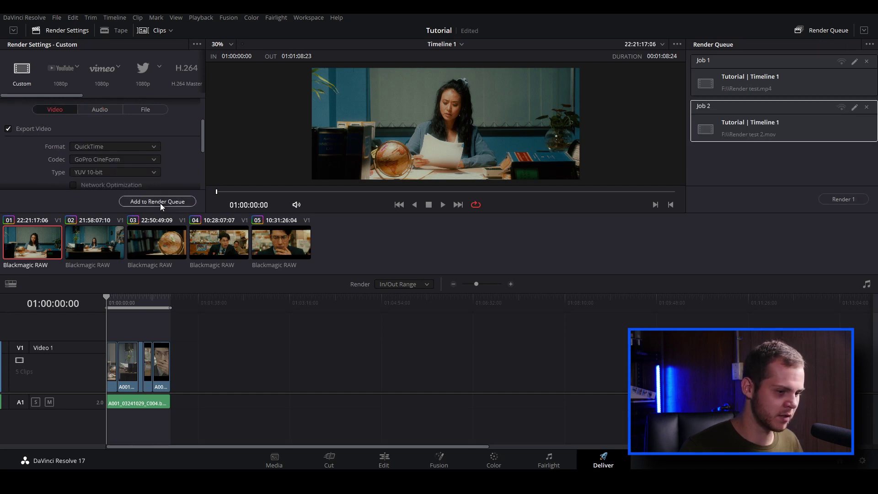
left_click(747, 86)
left_click(758, 120, "shift")
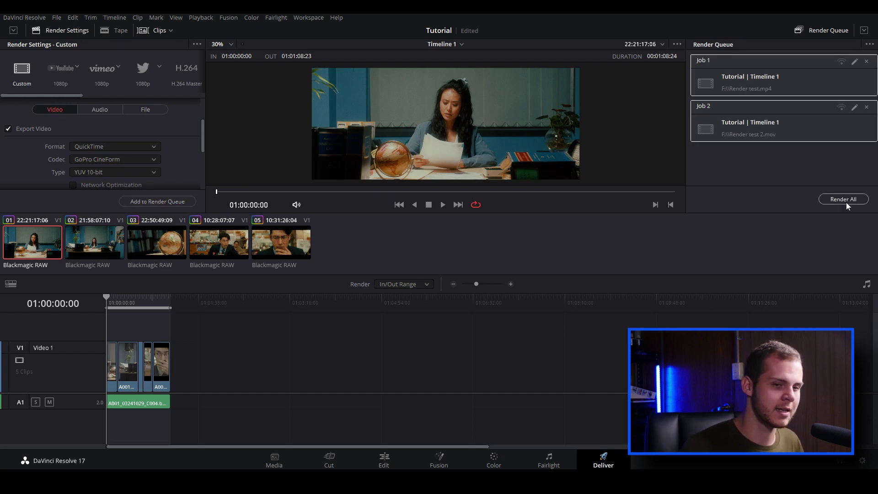